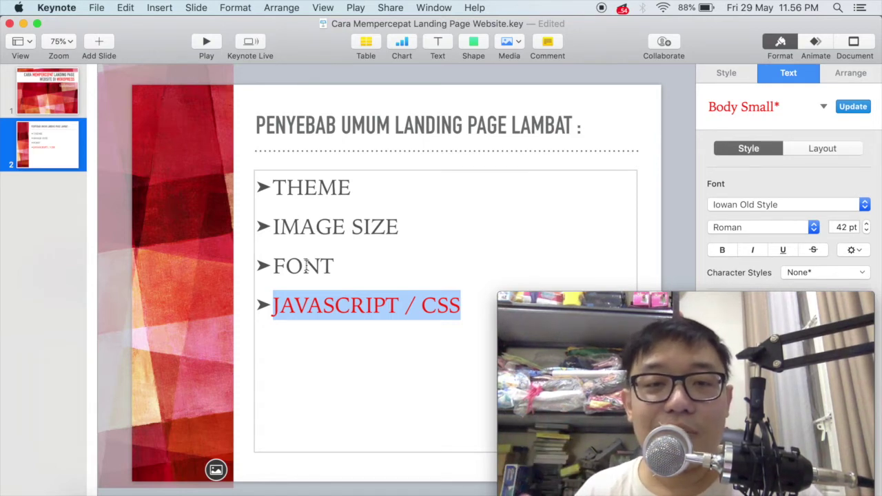
- Switch to Chrome and search the WordPress site's installable plugins for "WP FASTEST CACHE"
left_click(310, 309)
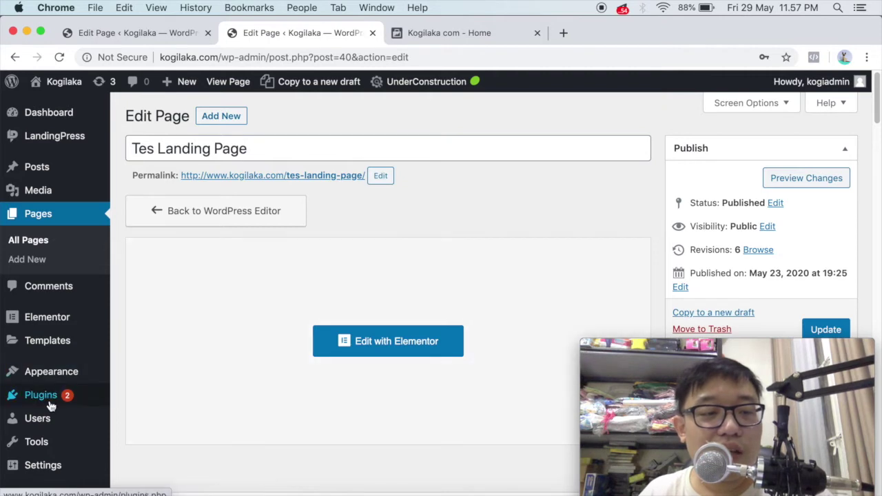
mouse_move(38, 396)
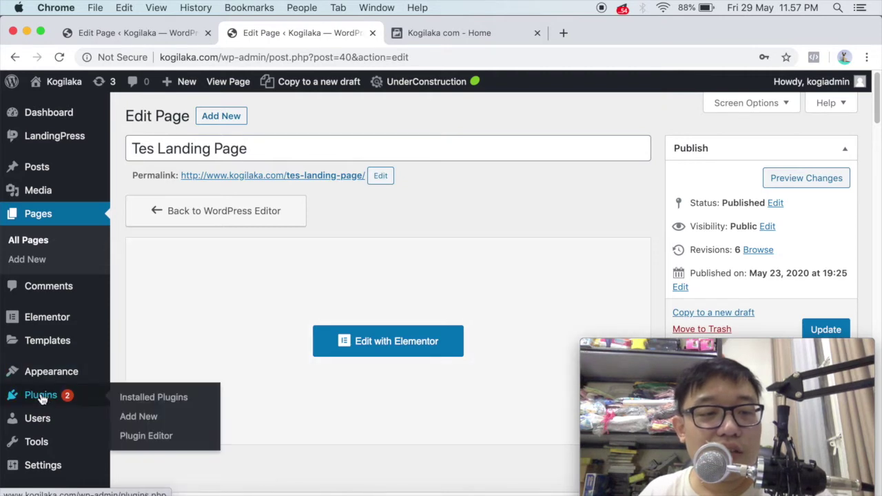
left_click(146, 418)
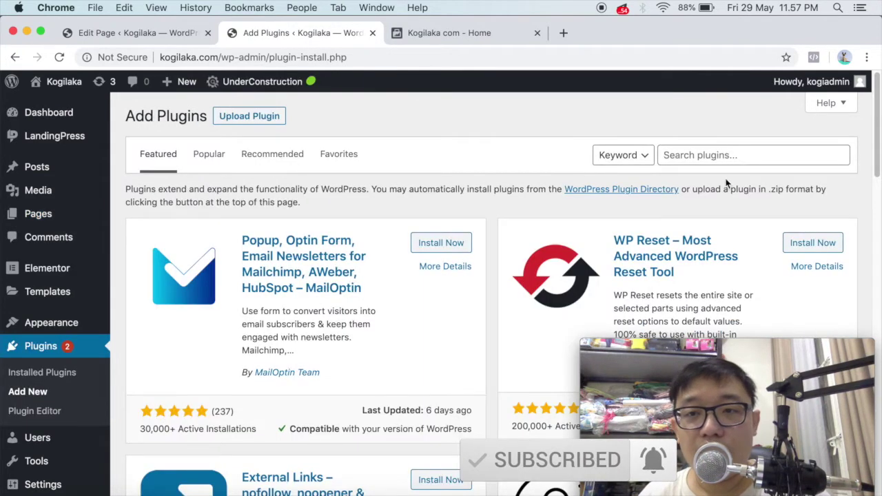
left_click(727, 157)
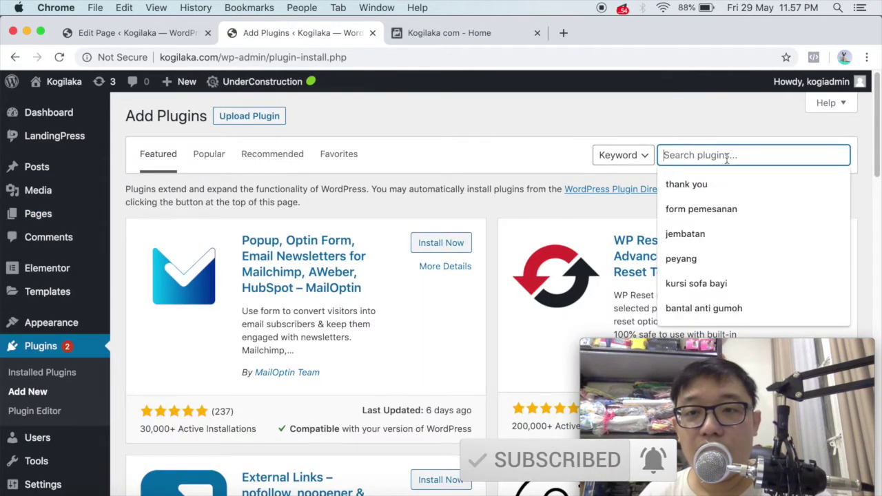
type("WP FASTEST CACHE")
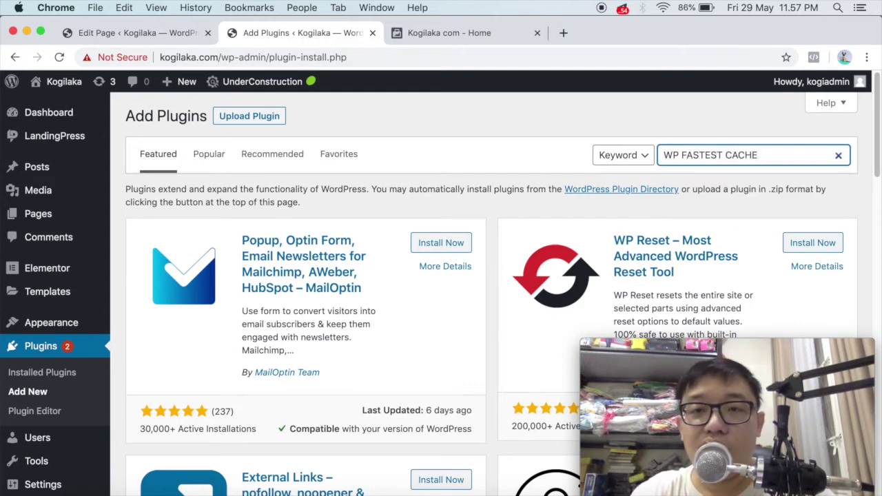
key("Return")
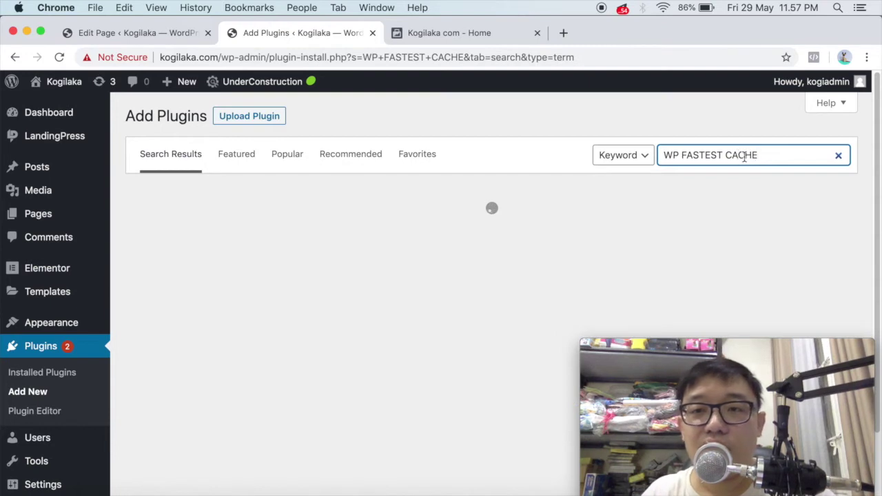
left_click_drag(746, 155, 687, 155)
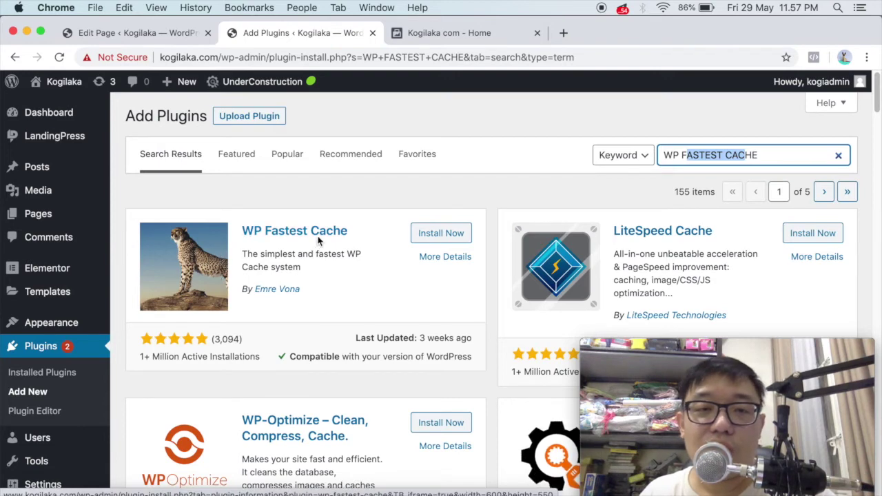
- Install and activate the WP Fastest Cache plugin, and open its options page
left_click(441, 234)
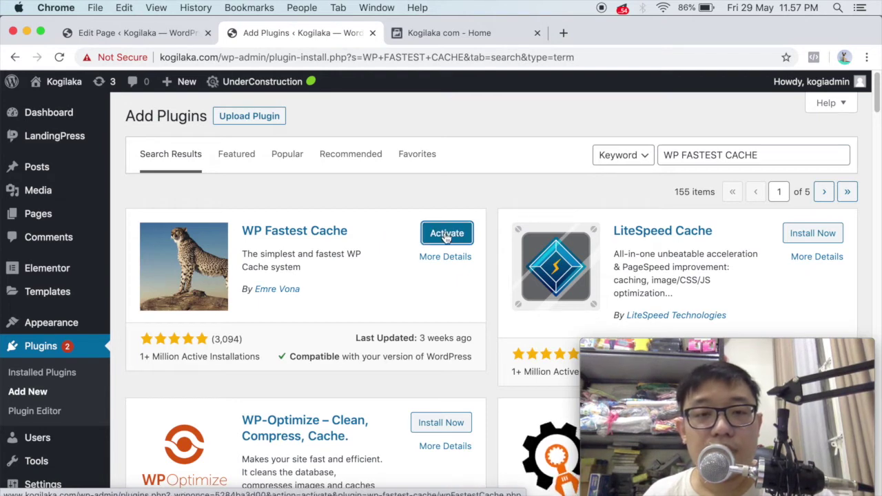
left_click(446, 235)
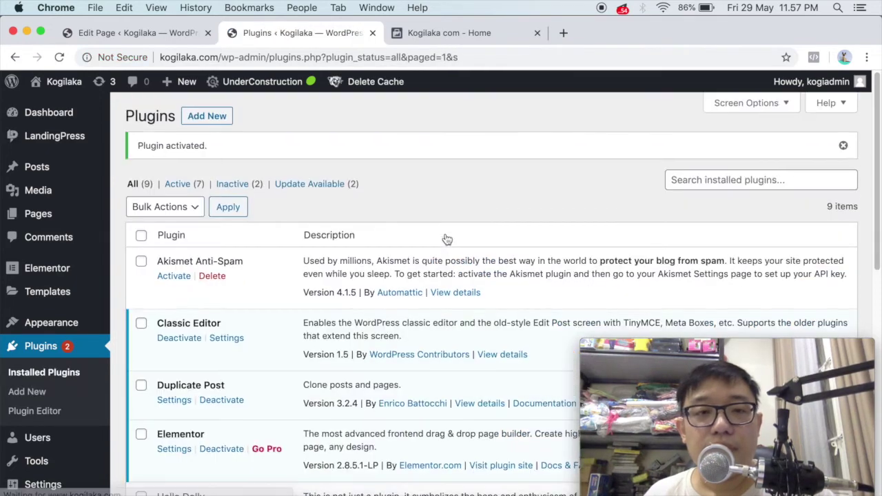
scroll(210, 293, "down", 5)
scroll(206, 298, "down", 5)
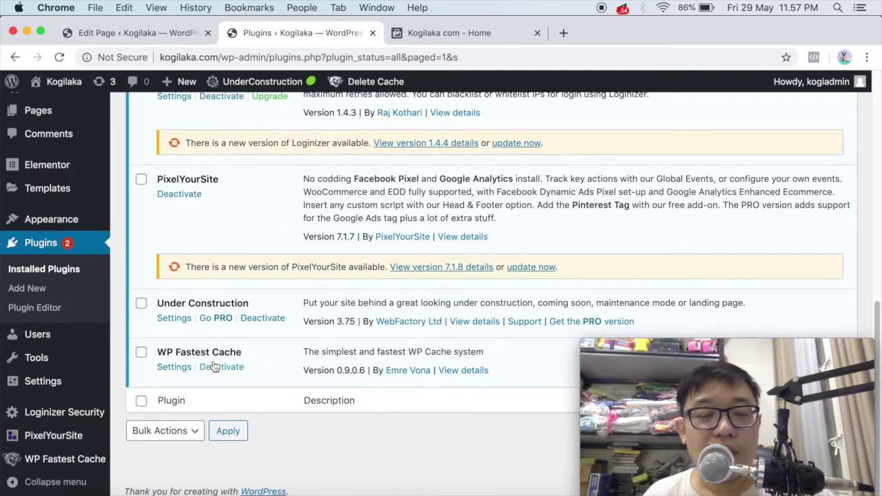
left_click(69, 463)
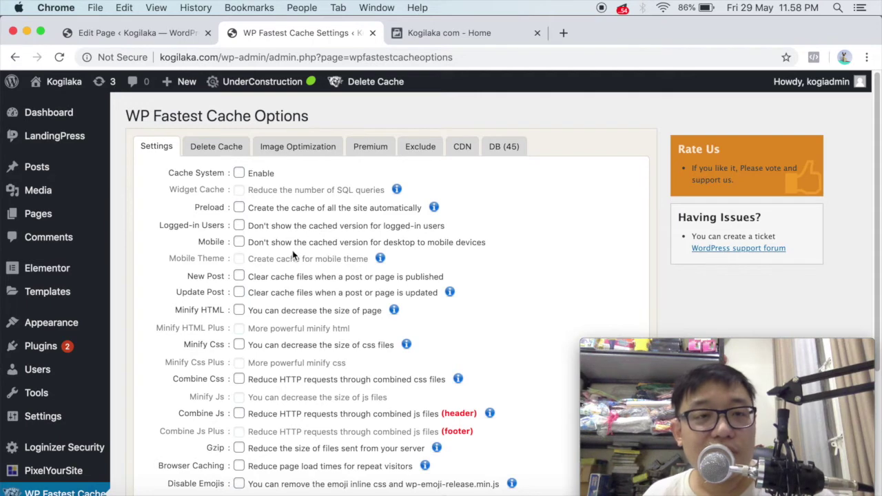
- Review the plugin's Settings, Delete Cache, Image Optimization, Premium, Exclude, CDN and DB sections, and return to Settings
scroll(296, 252, "down", 6)
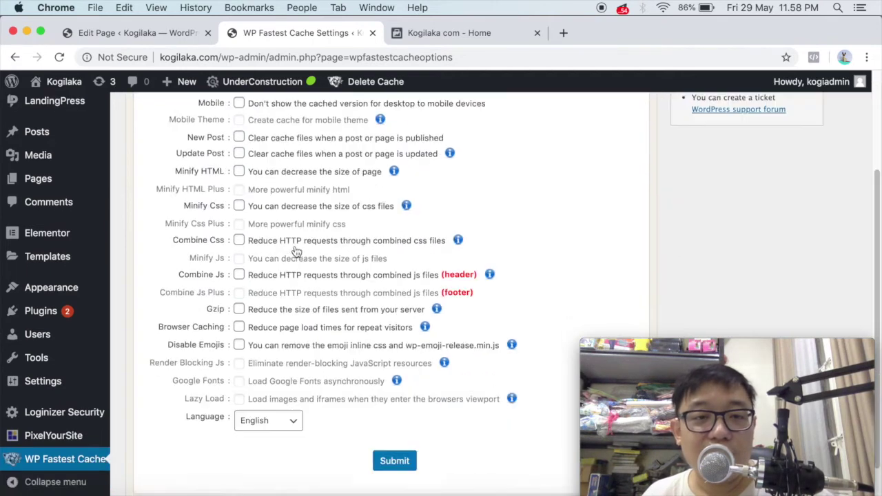
scroll(296, 252, "up", 6)
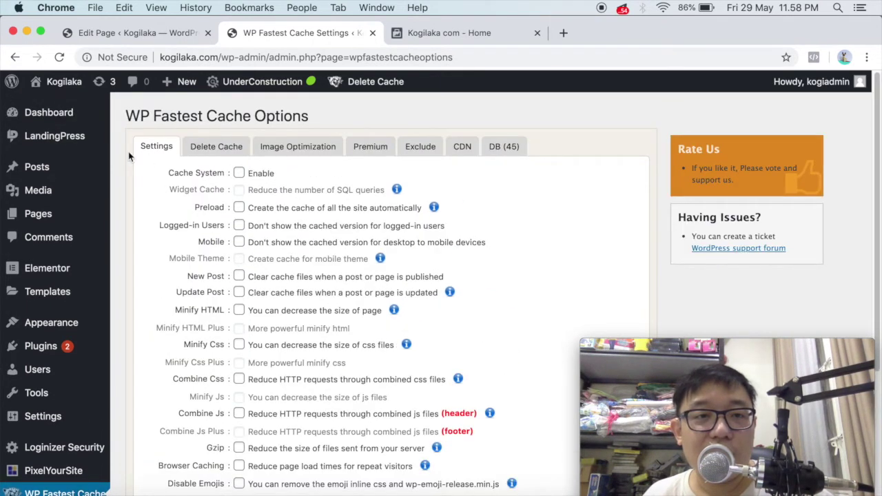
left_click(231, 145)
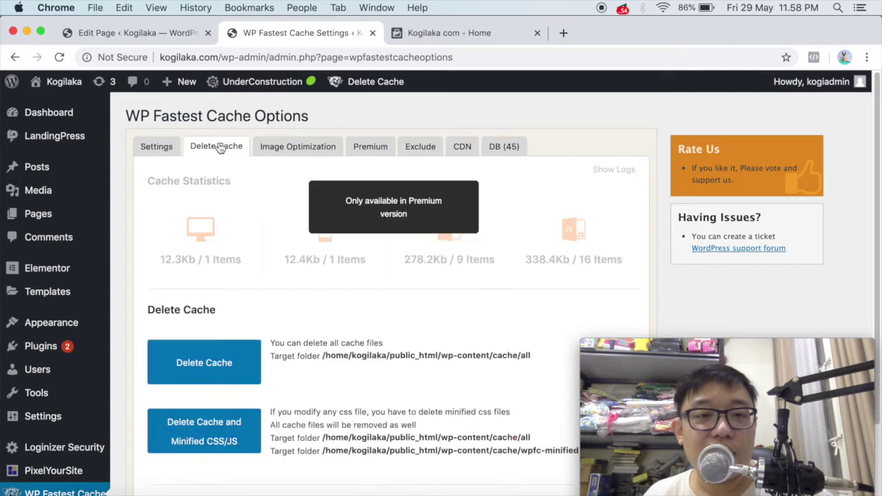
left_click(289, 151)
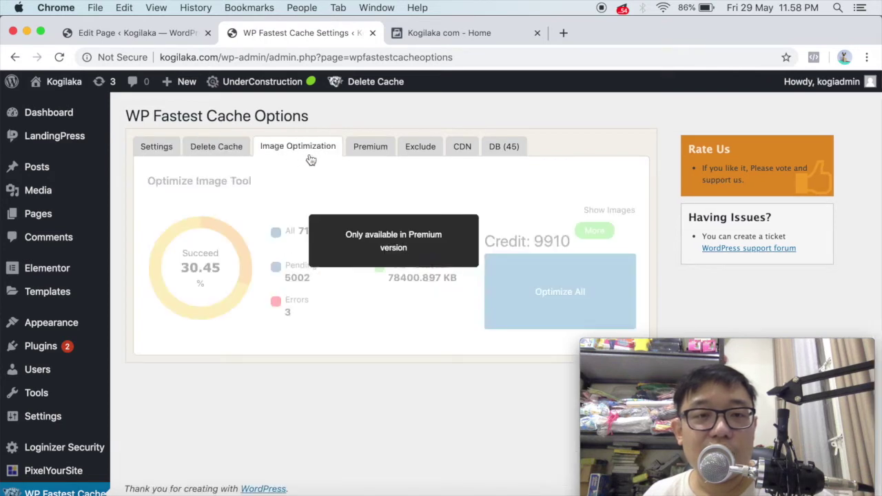
left_click(363, 148)
left_click(422, 151)
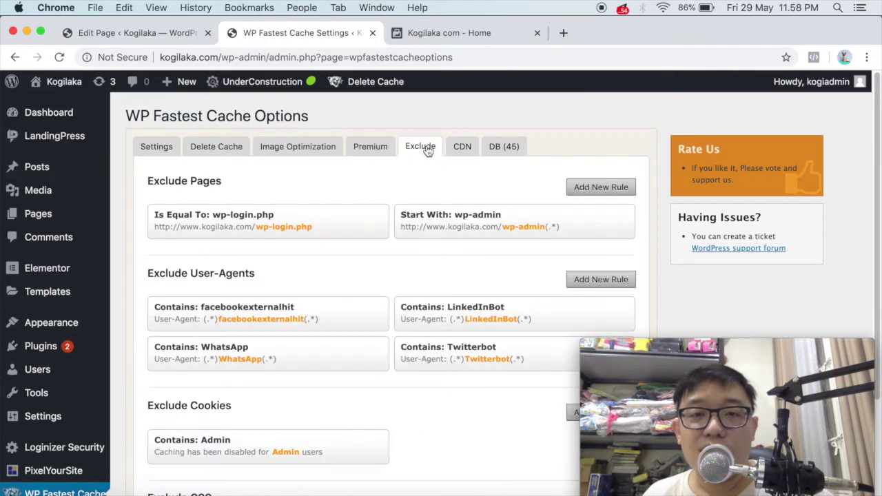
left_click(461, 148)
left_click(509, 149)
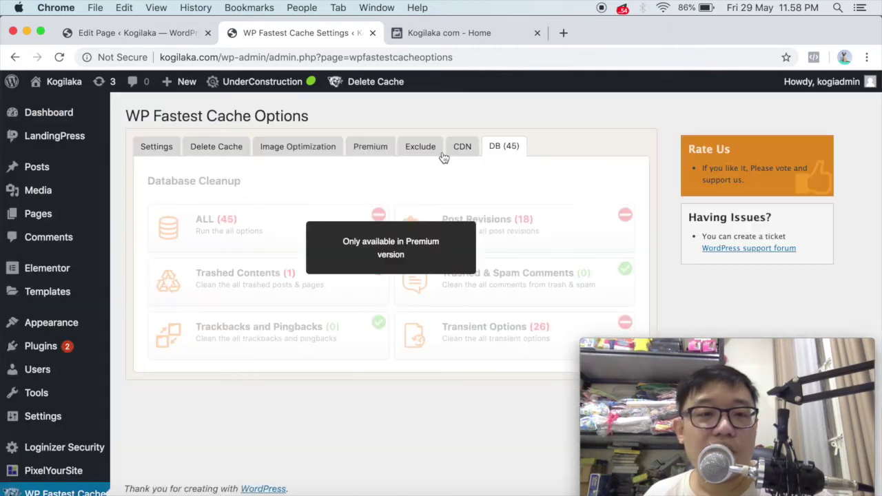
left_click(158, 147)
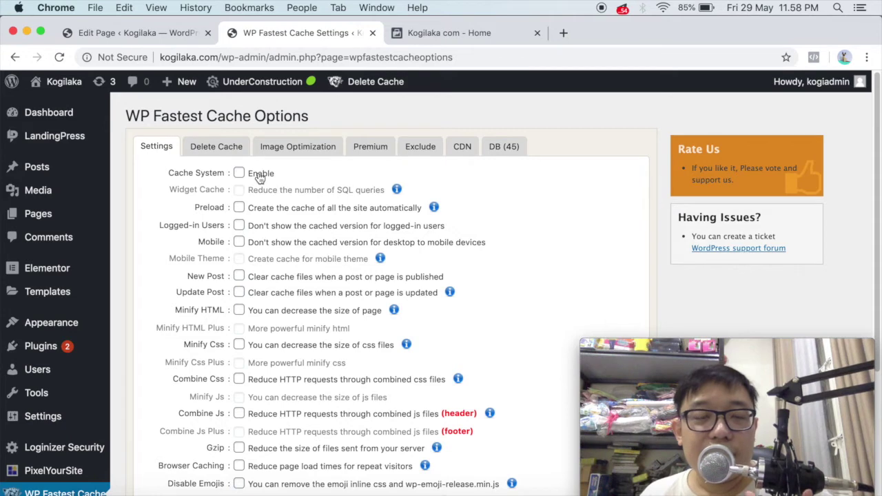
- Enable the Cache System and Preload options, closing the Preload dialog without selecting any content types
scroll(260, 180, "down", 1)
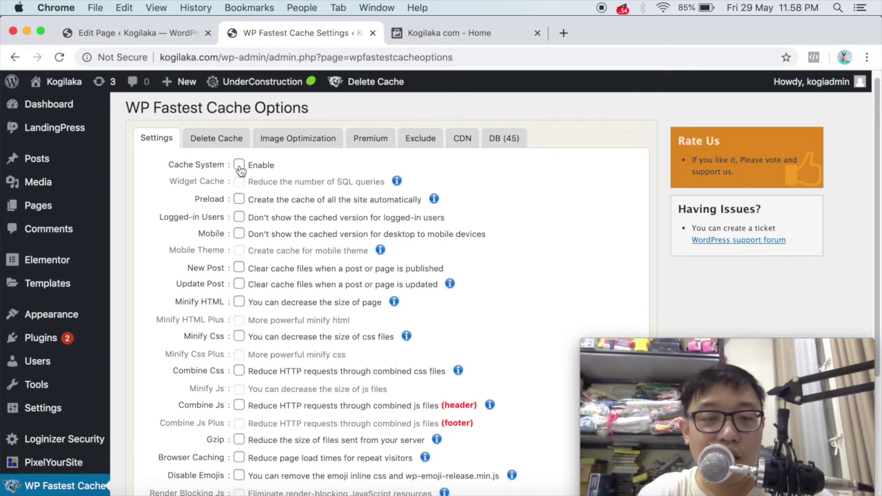
scroll(252, 279, "up", 1)
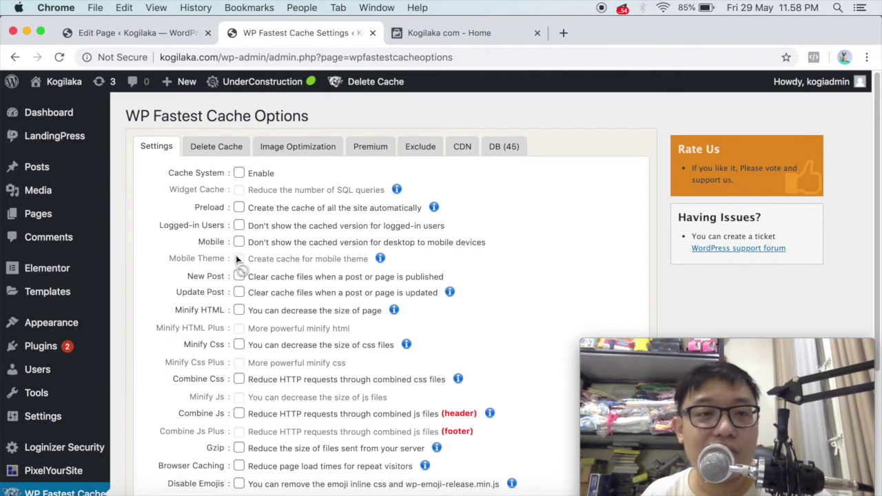
left_click(238, 174)
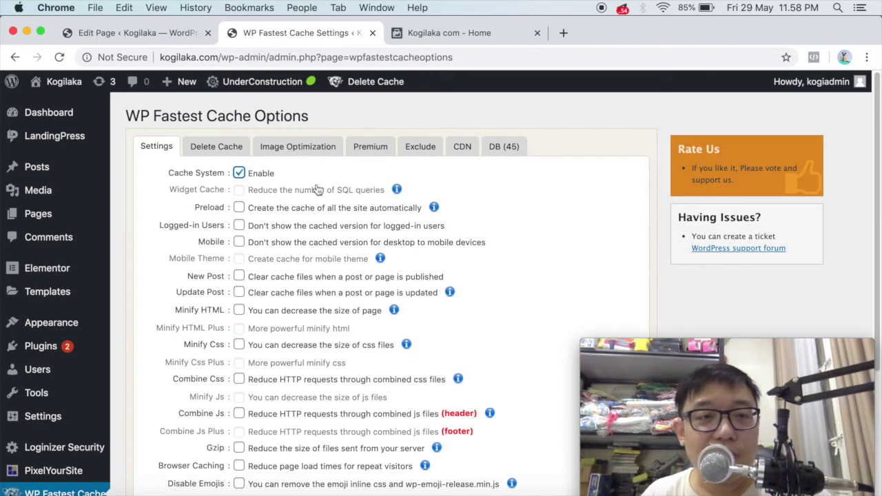
scroll(318, 190, "down", 1)
scroll(317, 191, "down", 1)
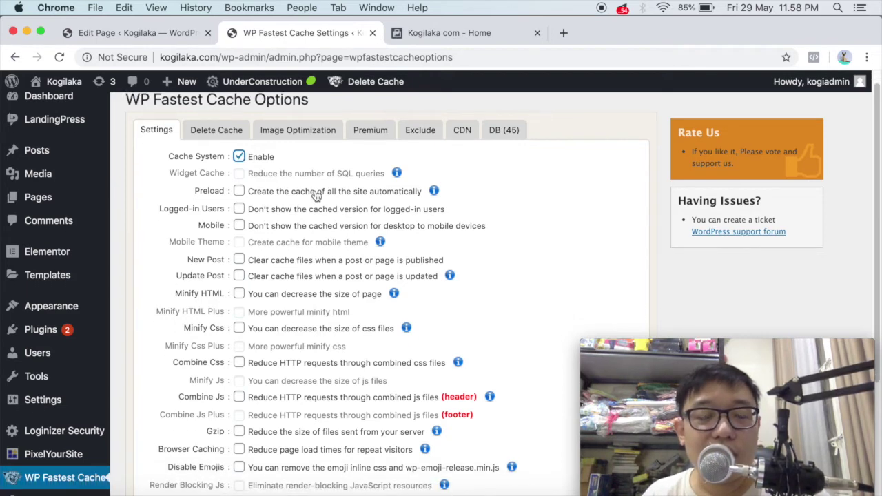
left_click(239, 191)
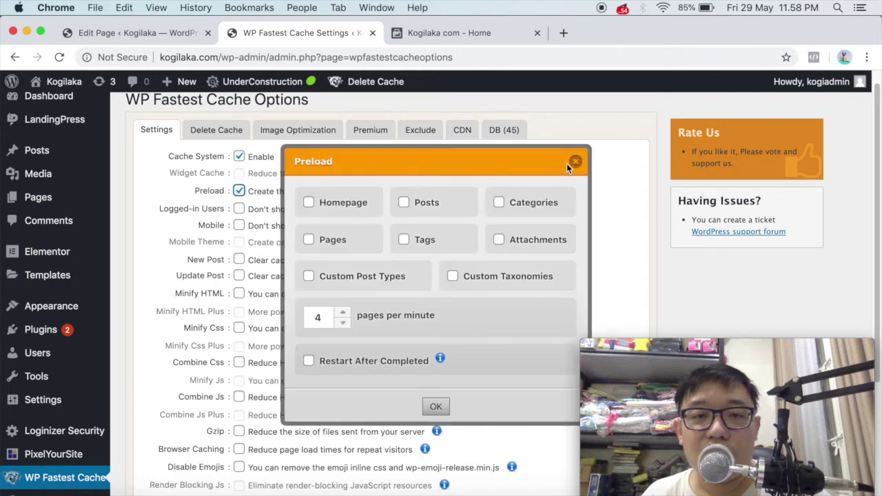
left_click(576, 164)
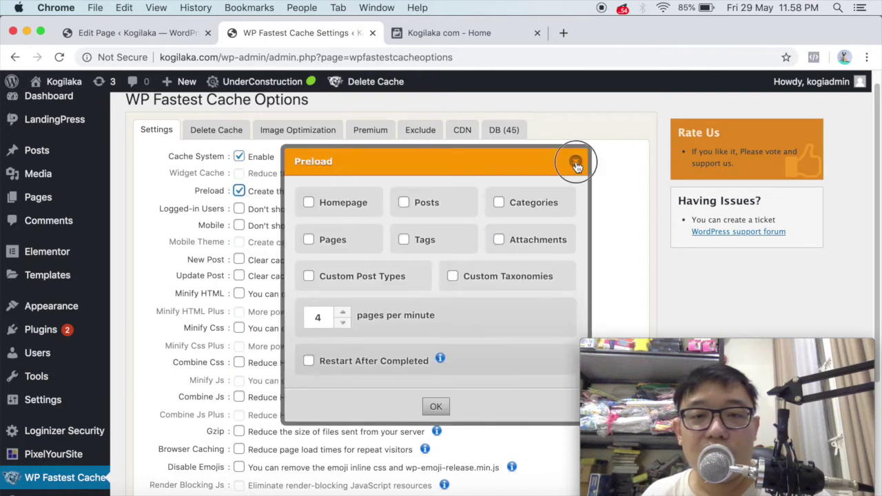
- Enable the New Post option with Clear All Cache, the Update Post option and Minify HTML
scroll(325, 244, "down", 1)
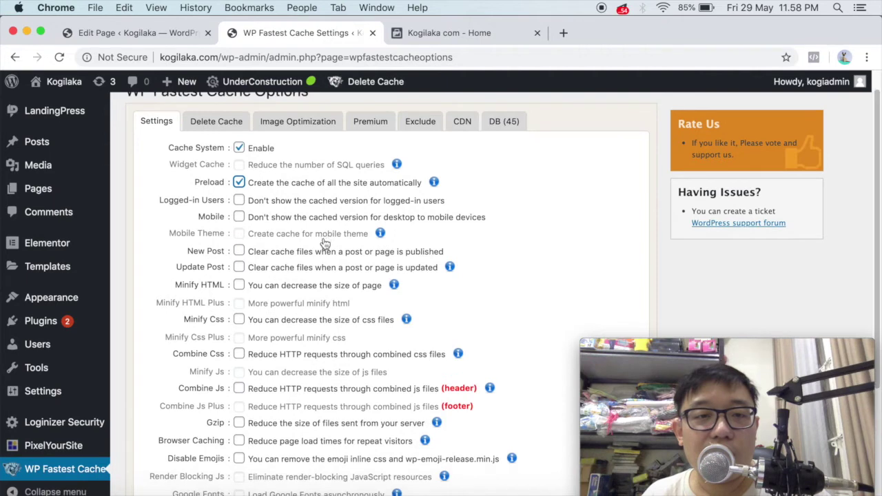
scroll(304, 230, "down", 2)
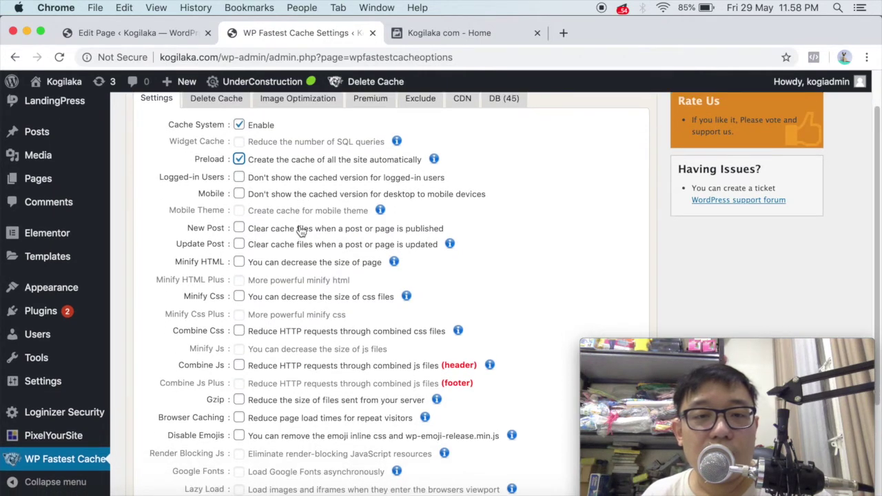
left_click(239, 227)
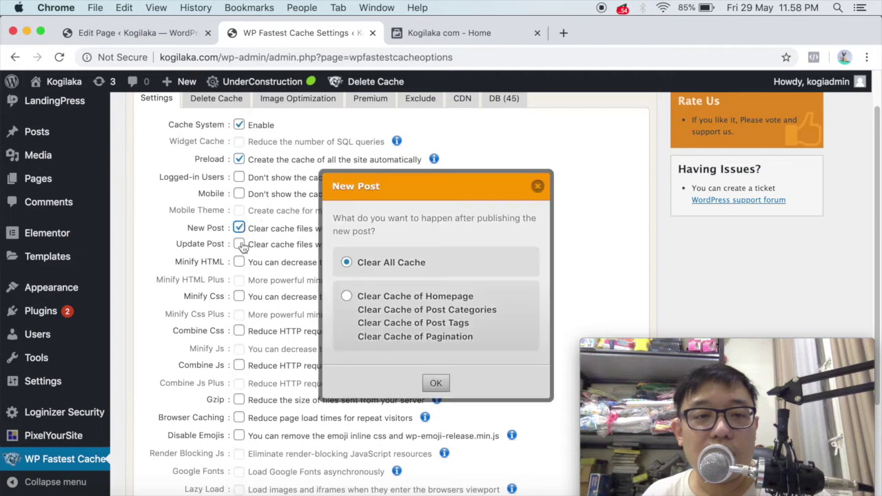
left_click(433, 383)
left_click(239, 244)
left_click(366, 263)
left_click(435, 384)
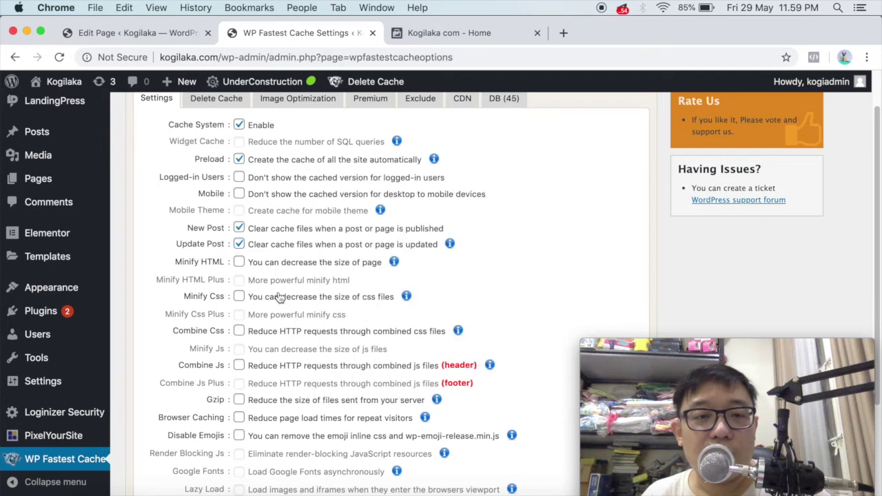
left_click(239, 262)
scroll(313, 325, "down", 1)
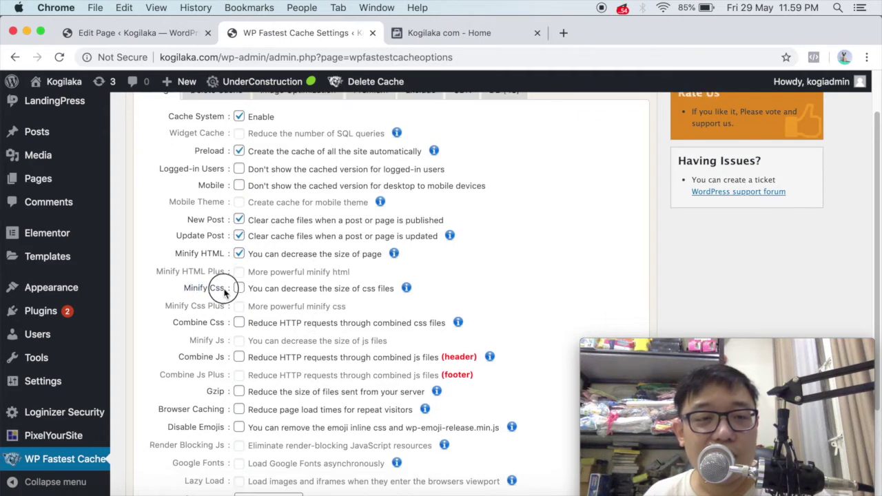
- Switch to Keynote to point out the "JAVASCRIPT / CSS" bullet on the slide, and return to Chrome
left_click(672, 488)
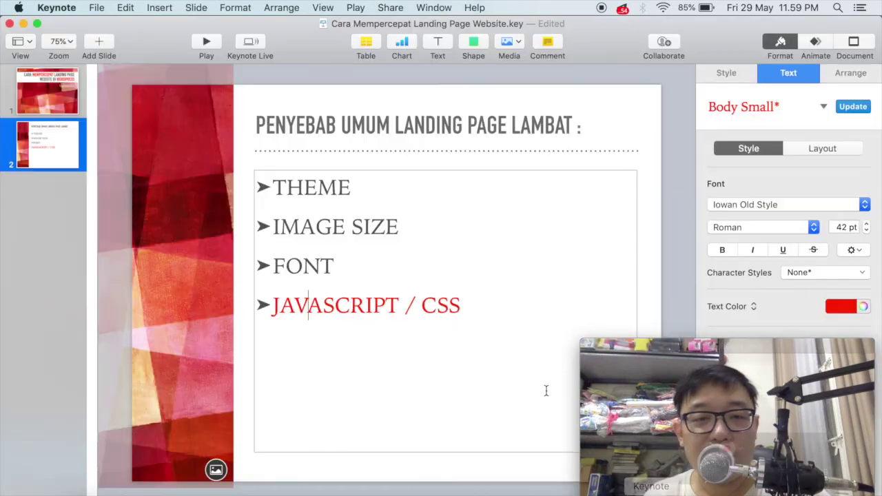
left_click_drag(308, 306, 411, 305)
left_click(404, 305)
type("/")
left_click_drag(308, 305, 460, 307)
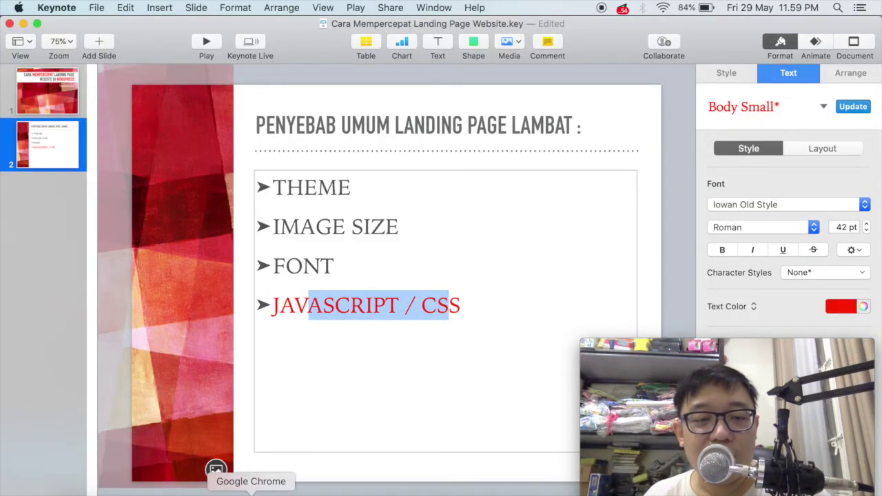
left_click(241, 488)
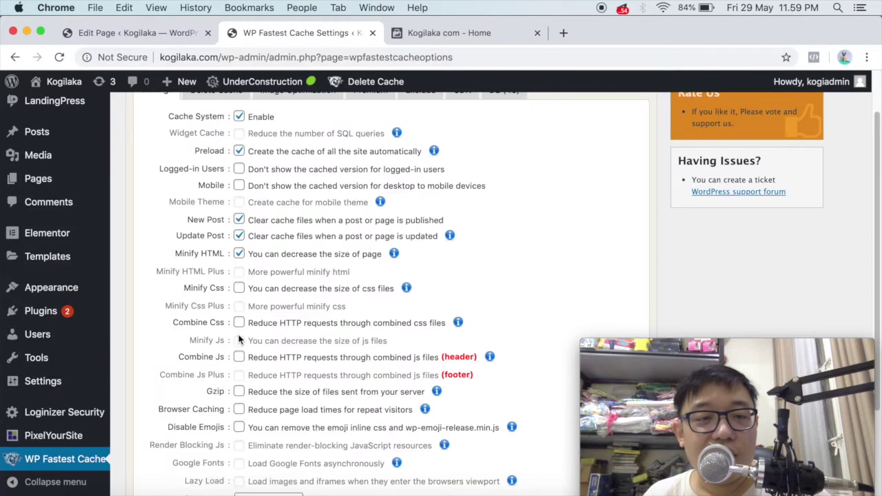
- Enable the Minify Css and Combine Css options in the cache settings
left_click(239, 289)
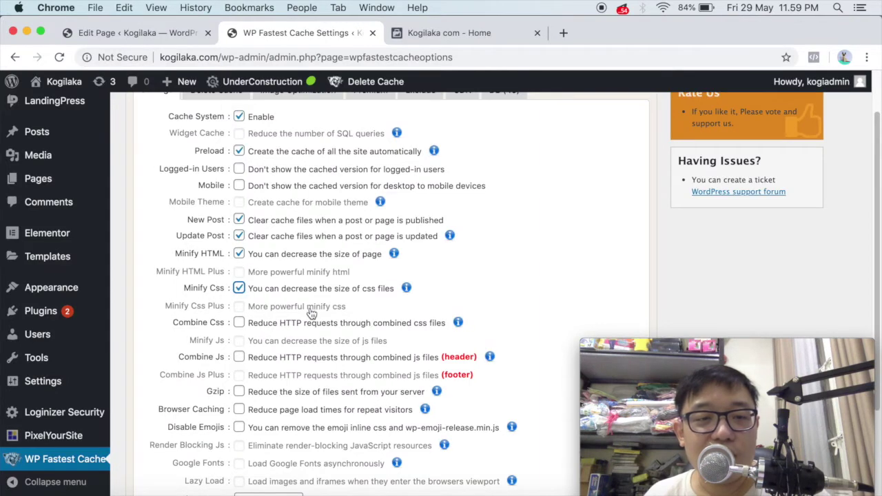
scroll(308, 311, "down", 1)
scroll(308, 311, "down", 1)
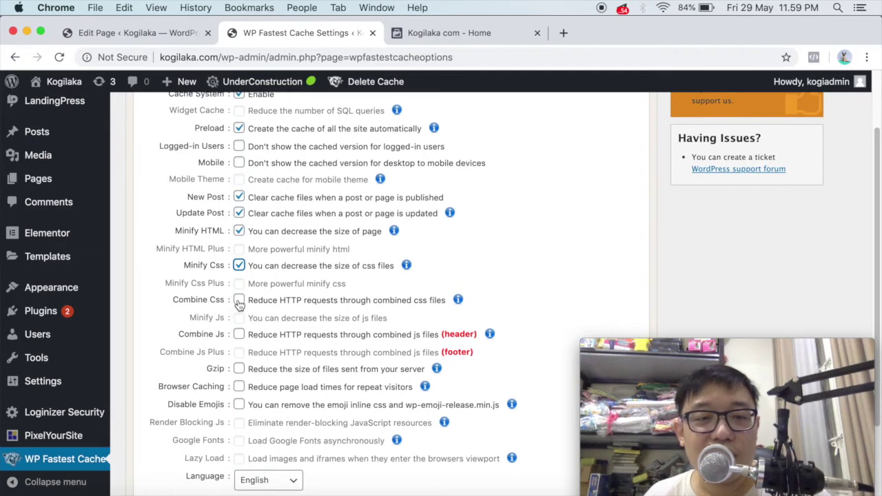
left_click(238, 301)
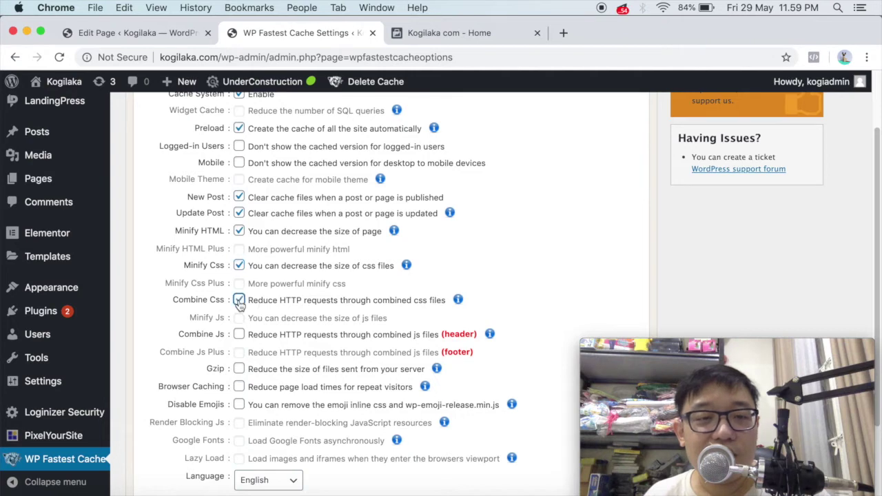
- Enable the Combine Js, Gzip and Browser Caching options in the cache settings
scroll(269, 311, "down", 1)
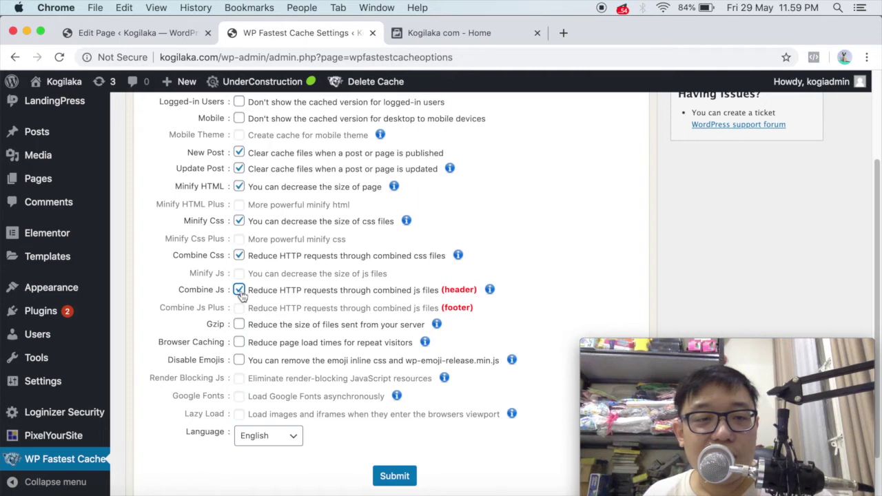
scroll(241, 293, "down", 1)
left_click(239, 315)
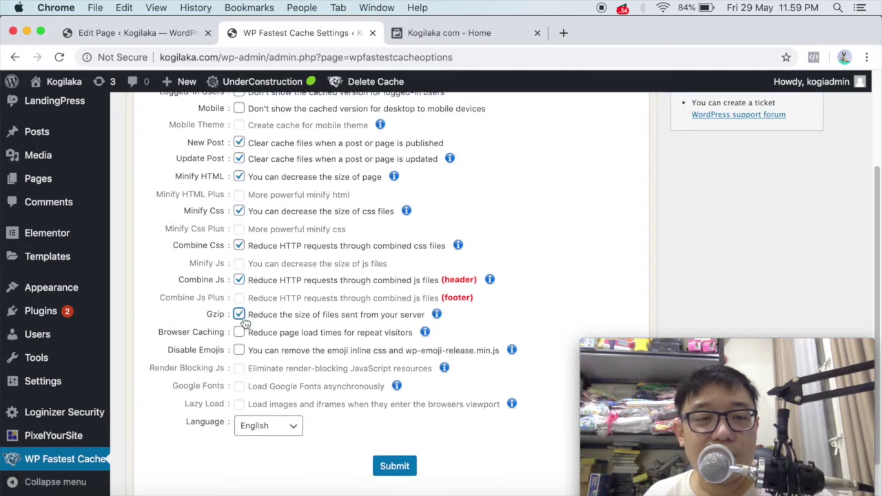
left_click(239, 333)
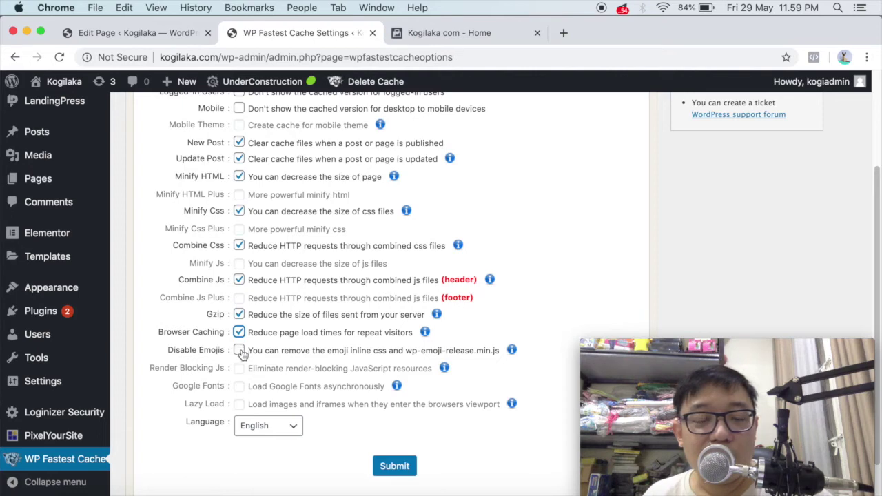
- Enable Disable Emojis and submit the cache settings
left_click(239, 350)
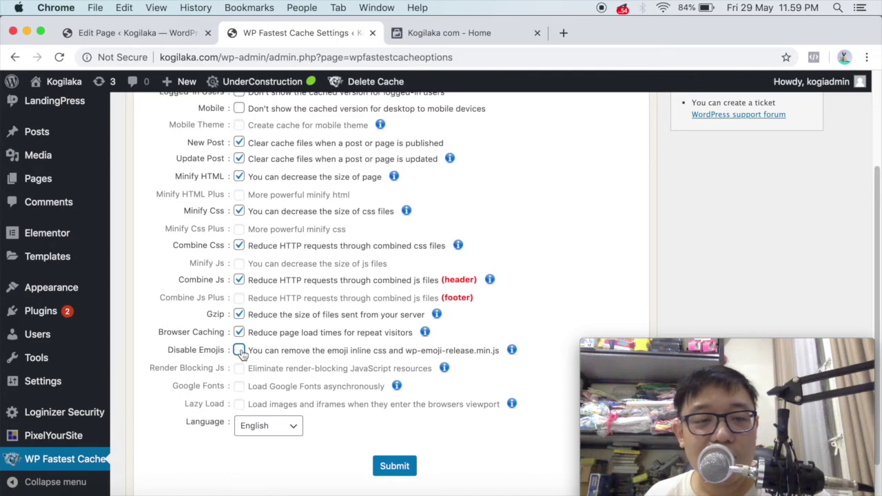
left_click(240, 351)
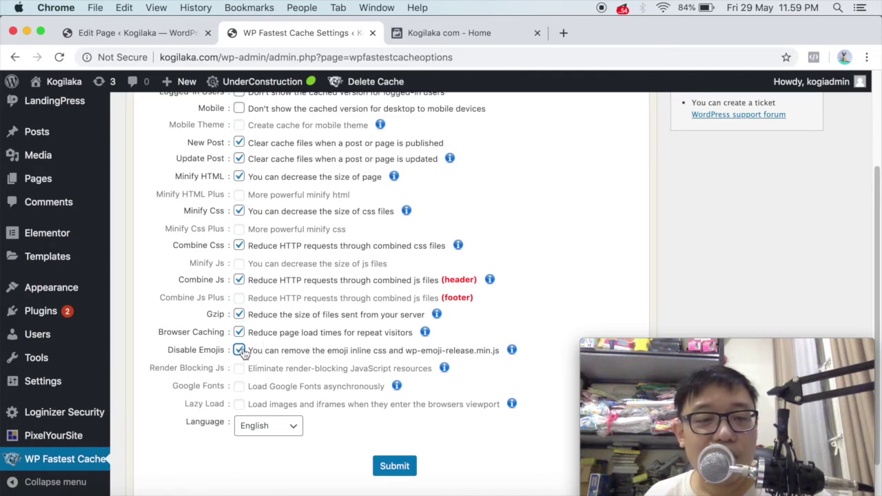
scroll(289, 362, "down", 1)
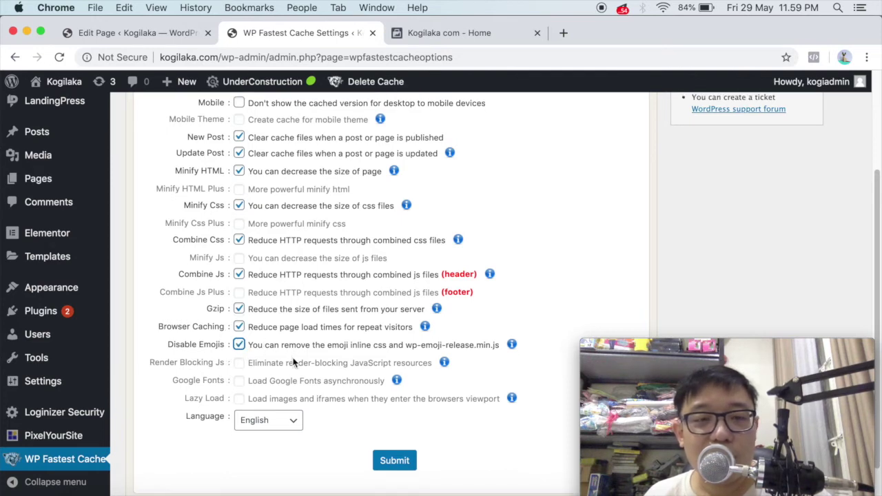
left_click(396, 460)
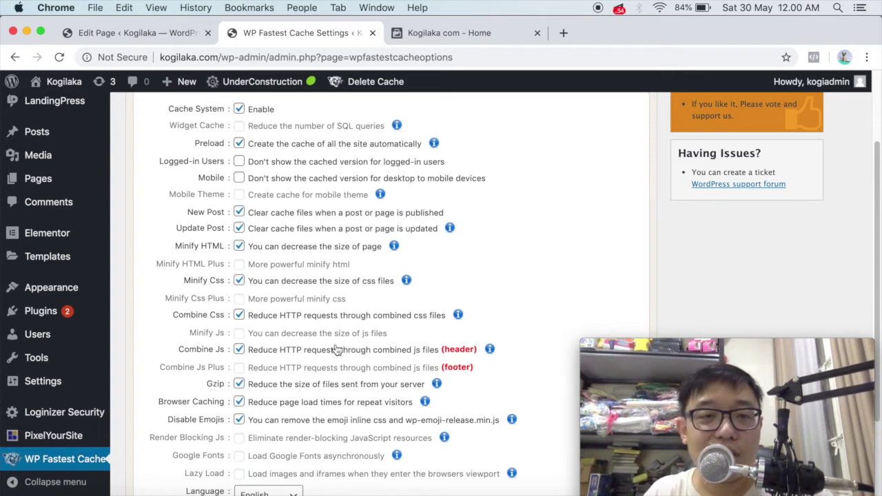
- Review the saved cache settings, highlighting the Minify Css, Combine Css and Combine Js labels
scroll(336, 350, "up", 2)
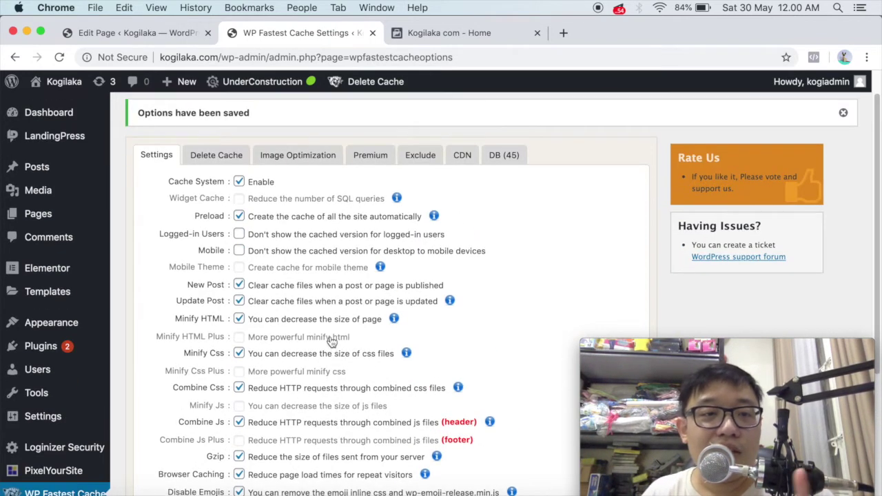
scroll(330, 342, "down", 1)
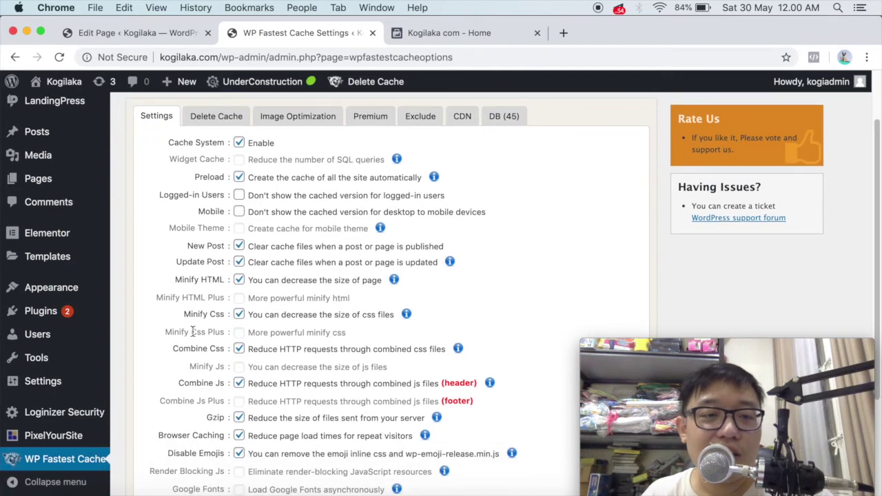
left_click_drag(185, 314, 222, 316)
left_click_drag(174, 348, 222, 353)
left_click_drag(179, 383, 221, 383)
left_click(226, 387)
left_click(220, 383)
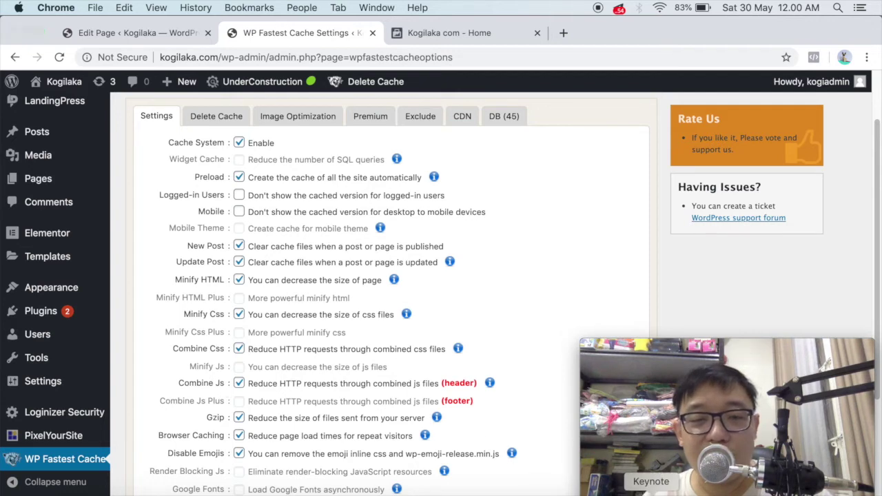
- Switch to Keynote to highlight the word "JAVASCRIPT" in the slide's last bullet, and return to Chrome
left_click(651, 490)
left_click(291, 307)
left_click_drag(274, 308, 398, 312)
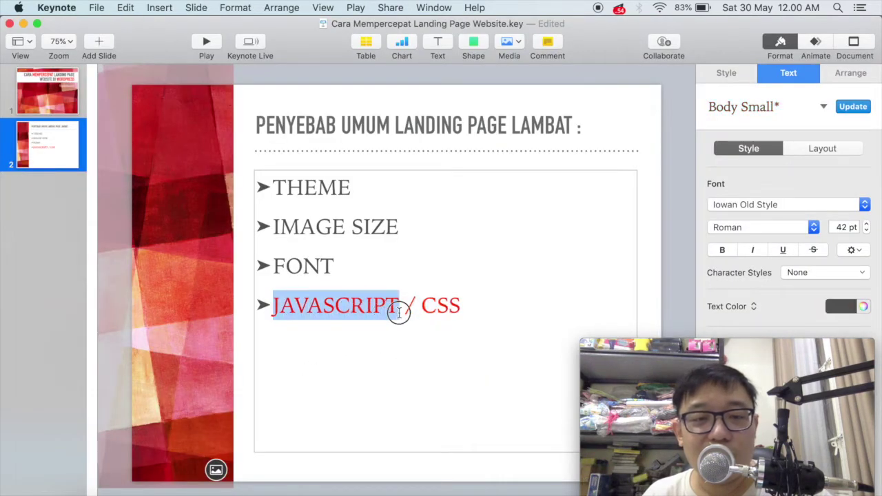
left_click(252, 488)
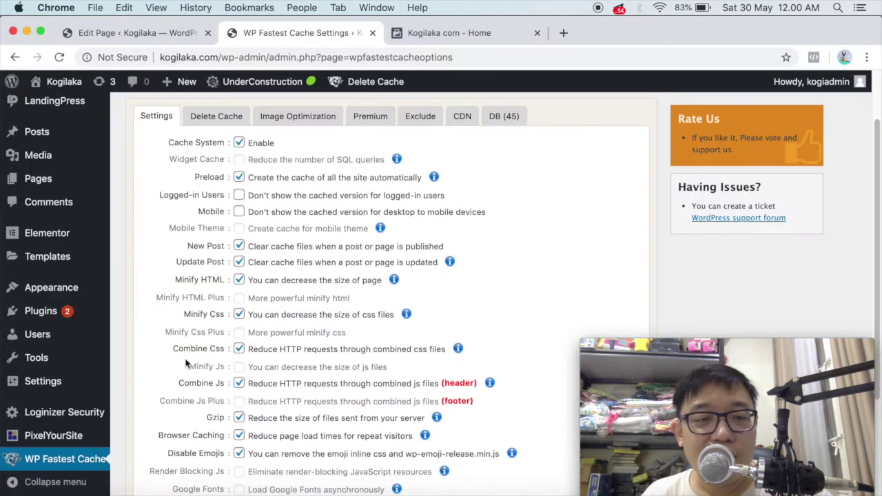
- Highlight the Combine Js label in the cache settings and look over the remaining options
scroll(199, 399, "down", 1)
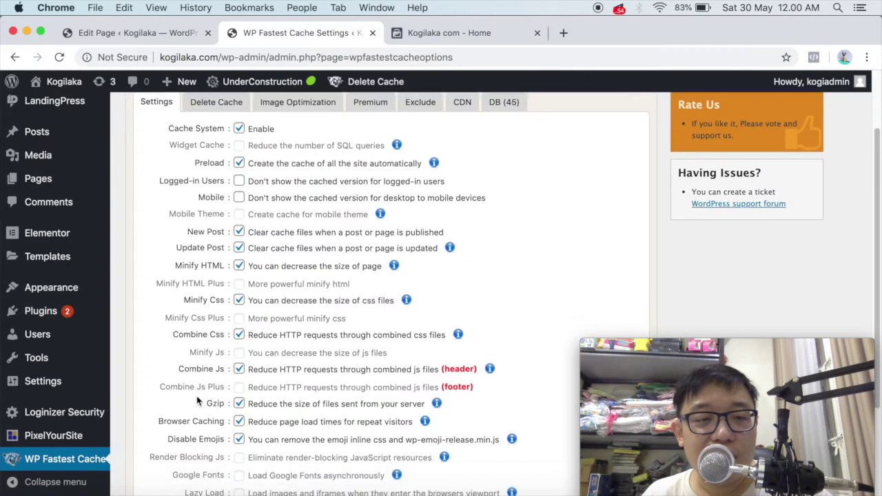
triple_click(222, 369)
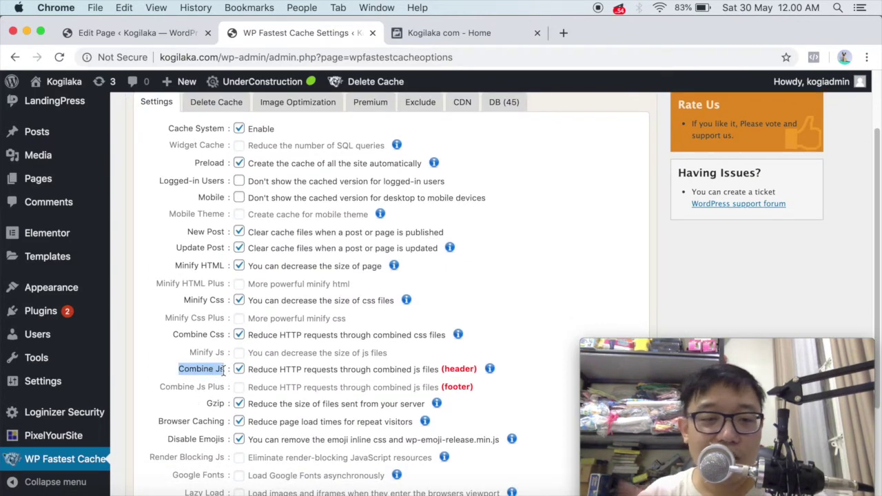
scroll(222, 379, "down", 3)
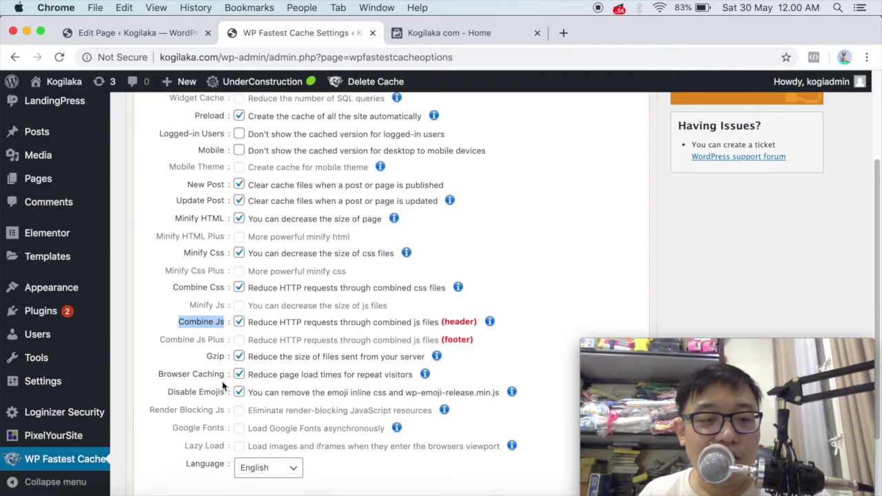
scroll(221, 381, "up", 5)
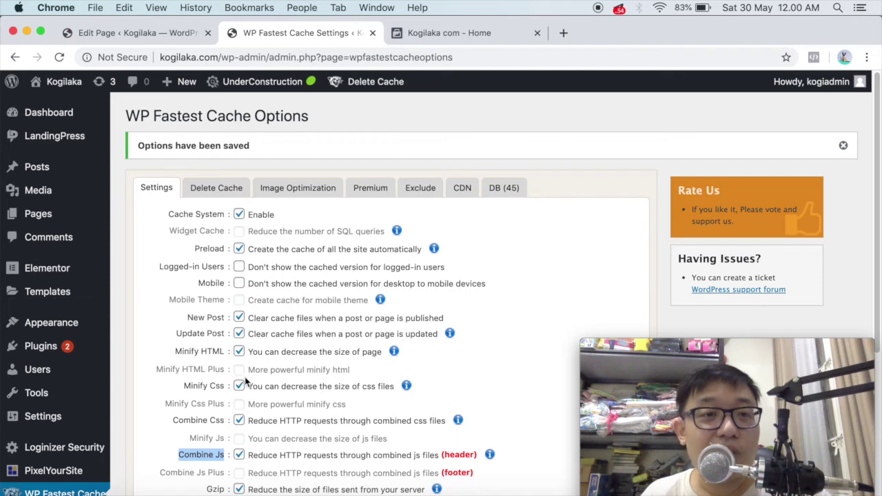
- Delete all cache files from the plugin's cache deletion options and highlight the resulting notice
left_click(215, 188)
scroll(278, 334, "down", 1)
scroll(279, 334, "down", 2)
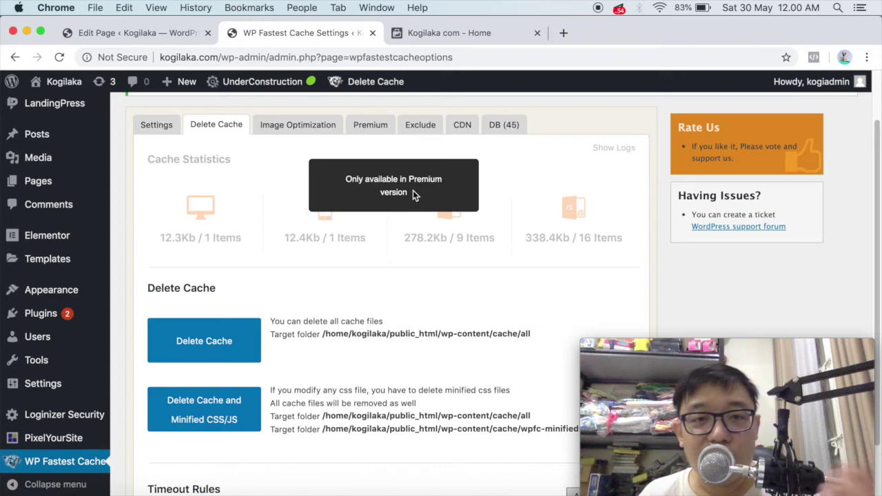
scroll(411, 194, "down", 3)
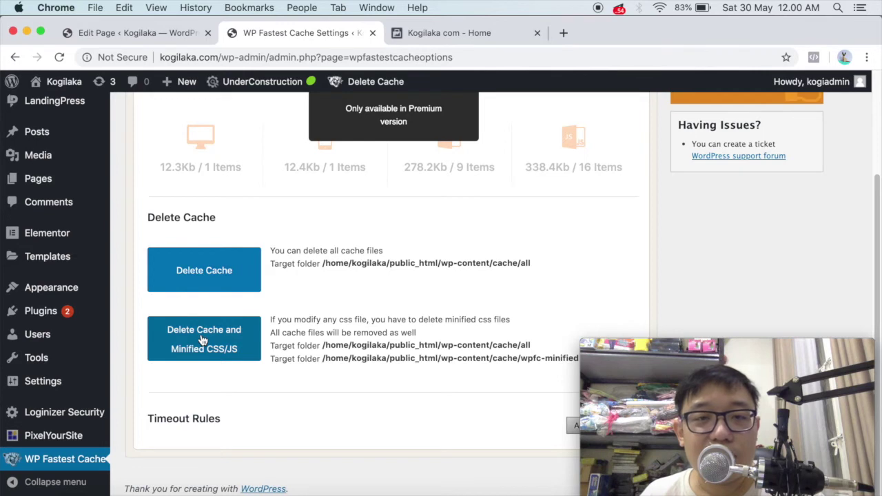
left_click(211, 274)
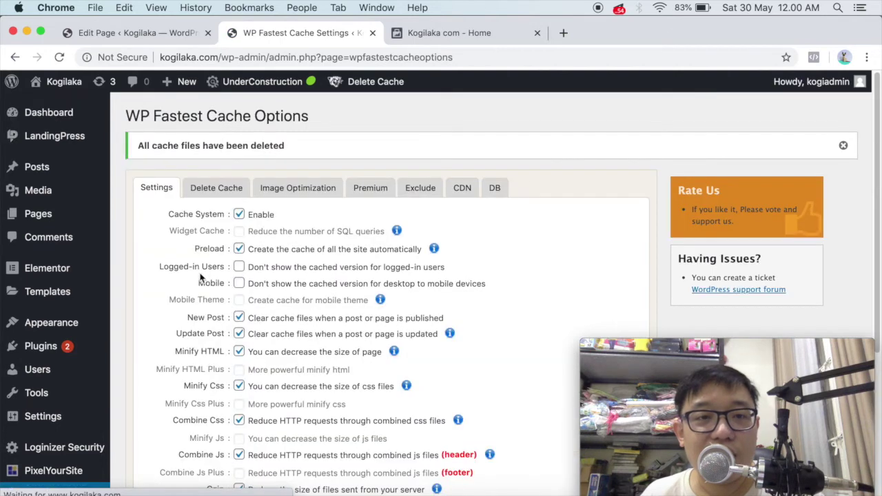
left_click_drag(136, 145, 288, 153)
- Delete the cache together with the minified CSS/JS files and highlight the resulting notice
left_click(232, 195)
scroll(246, 272, "down", 3)
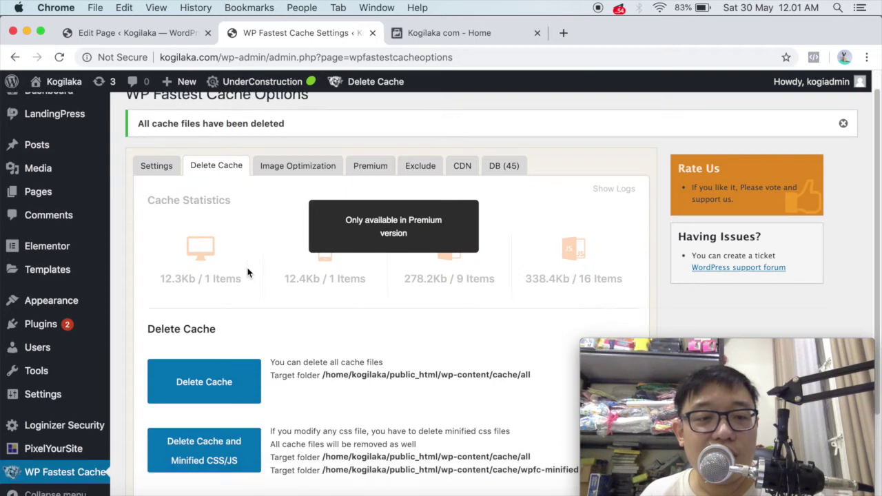
left_click(197, 407)
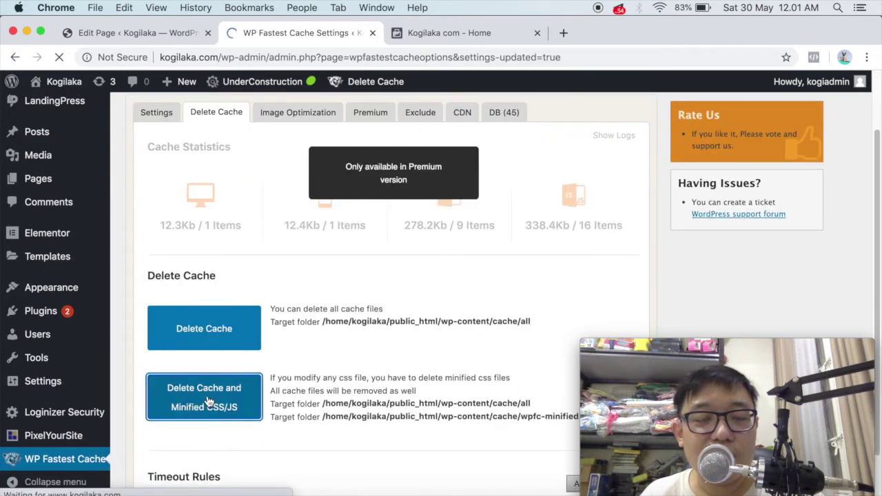
left_click_drag(137, 146, 285, 148)
- Add a new cache timeout rule with the REQUEST_URI condition set to All
left_click(224, 195)
scroll(256, 309, "down", 3)
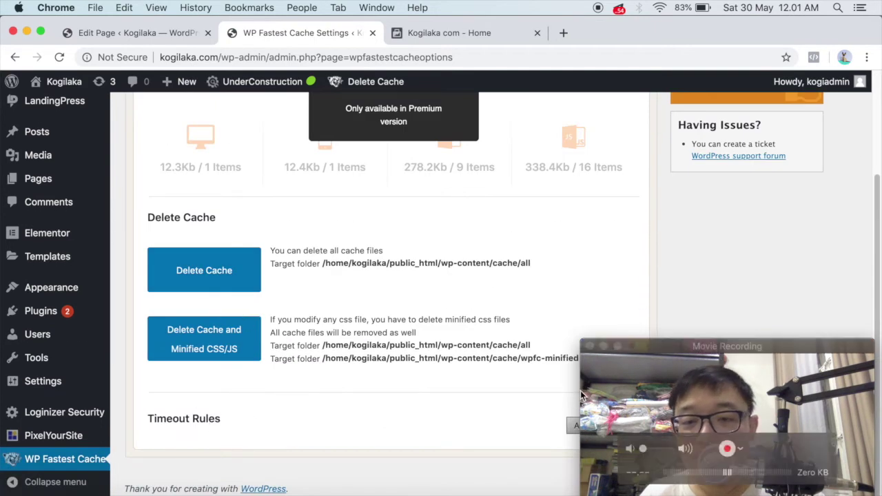
left_click_drag(710, 354, 707, 215)
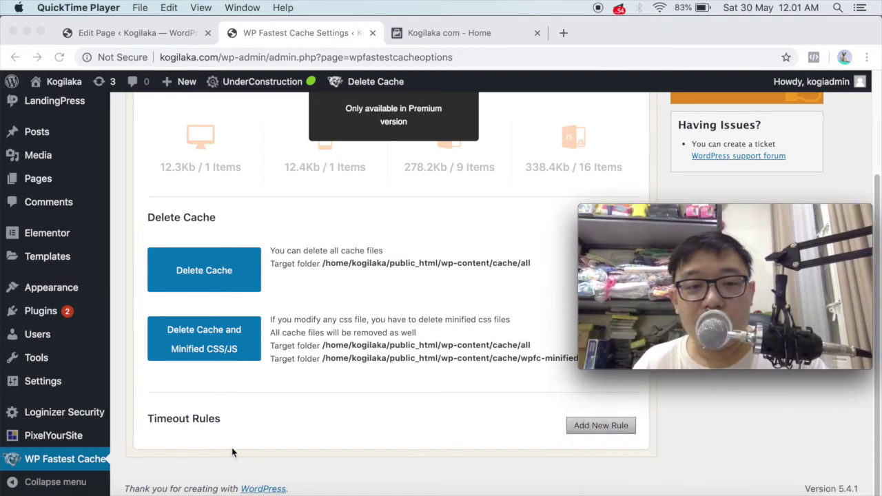
left_click(153, 423)
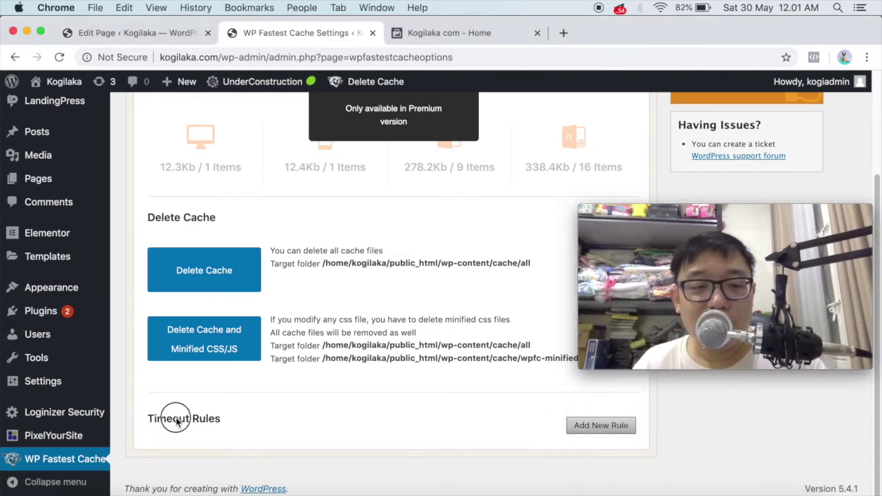
left_click(620, 426)
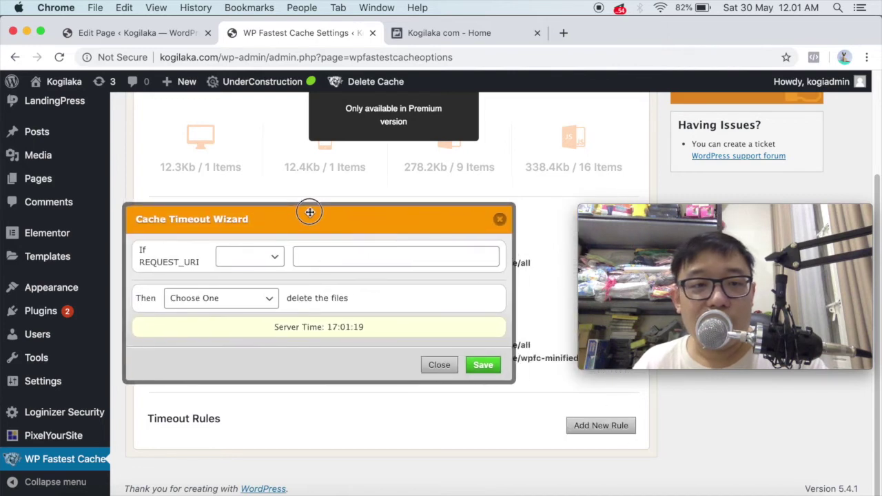
left_click(260, 260)
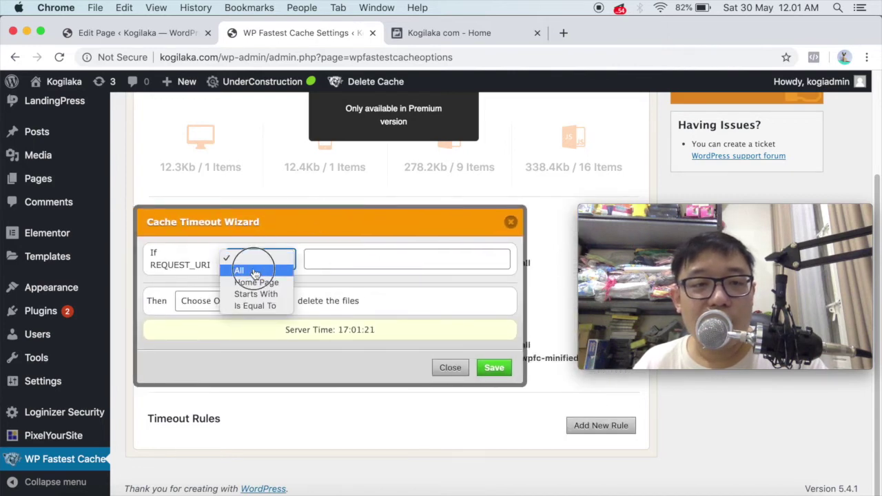
left_click(255, 270)
- Set the timeout rule to delete the files Twice an Hour and save it
left_click(251, 296)
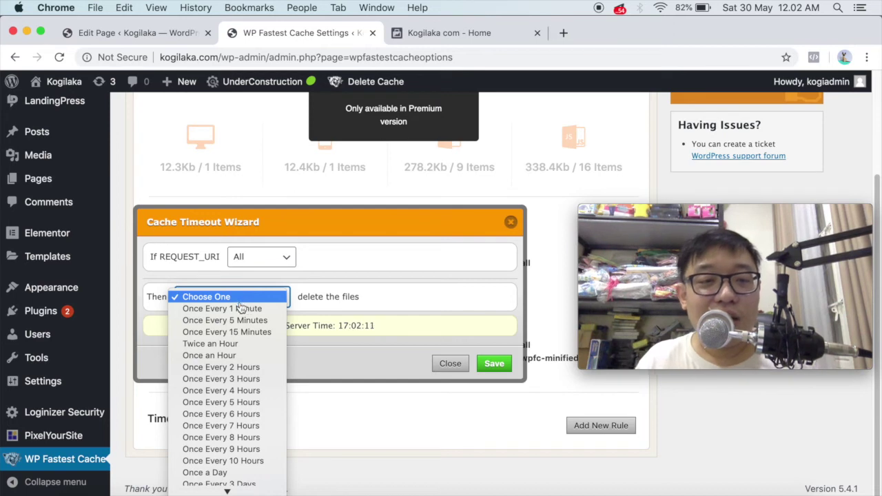
left_click(227, 344)
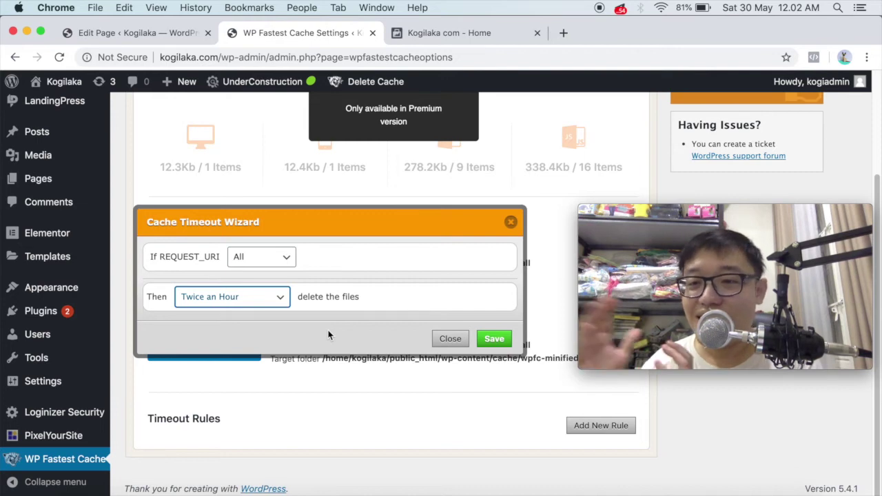
left_click(256, 301)
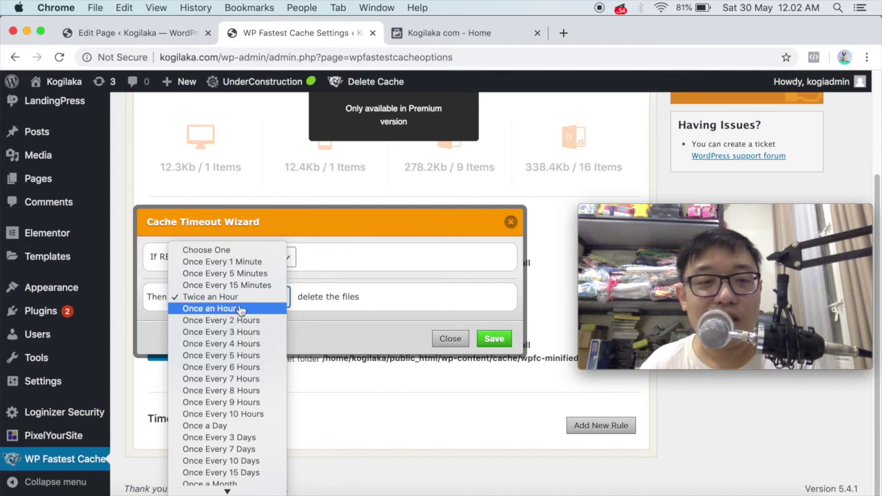
left_click(210, 296)
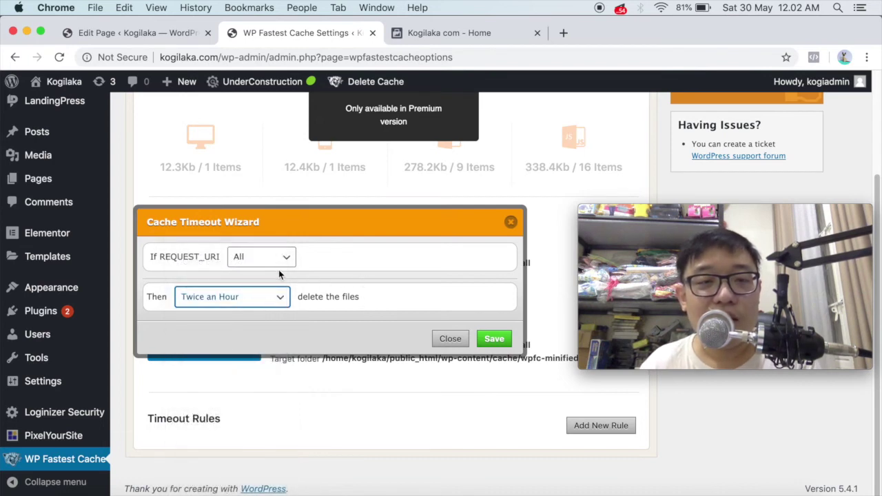
left_click(500, 341)
scroll(349, 406, "down", 1)
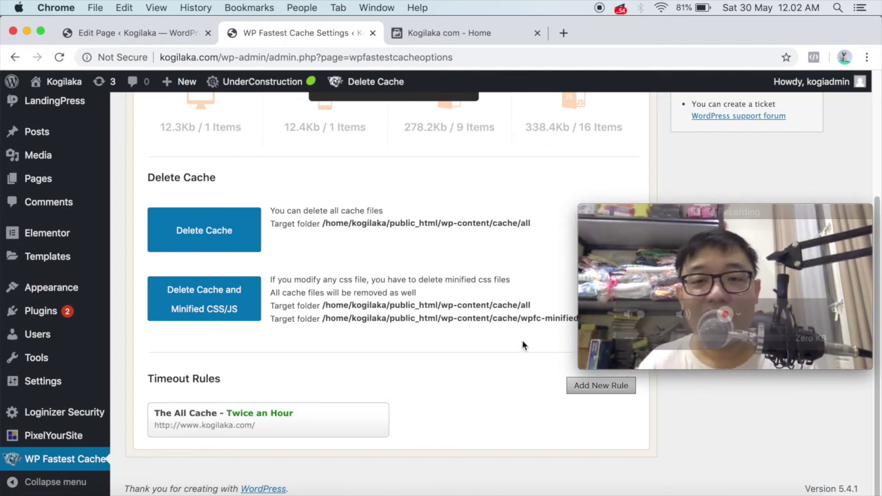
- Look over the Image Optimization tool and the Premium version's features and purchase information
scroll(502, 357, "up", 5)
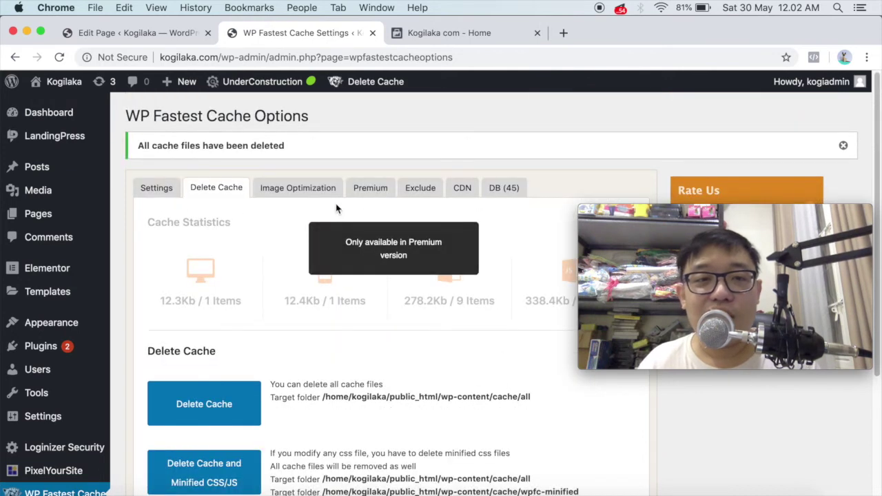
left_click(315, 188)
left_click_drag(722, 215, 732, 338)
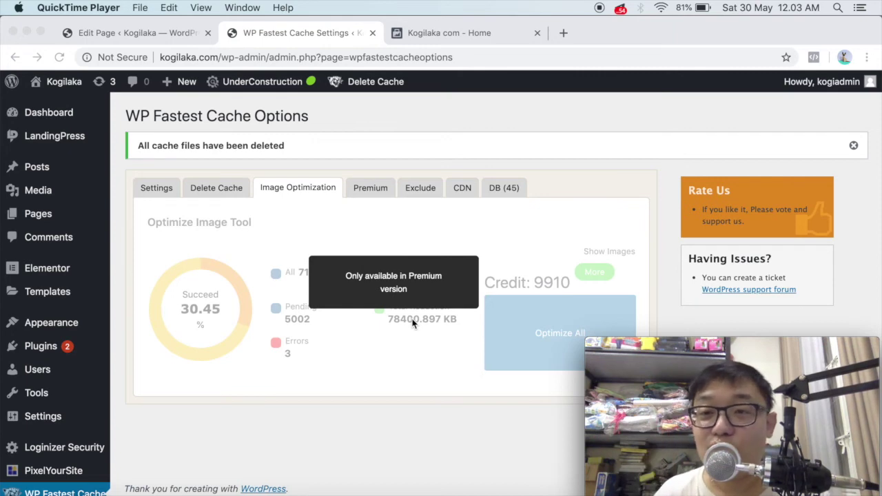
left_click(371, 187)
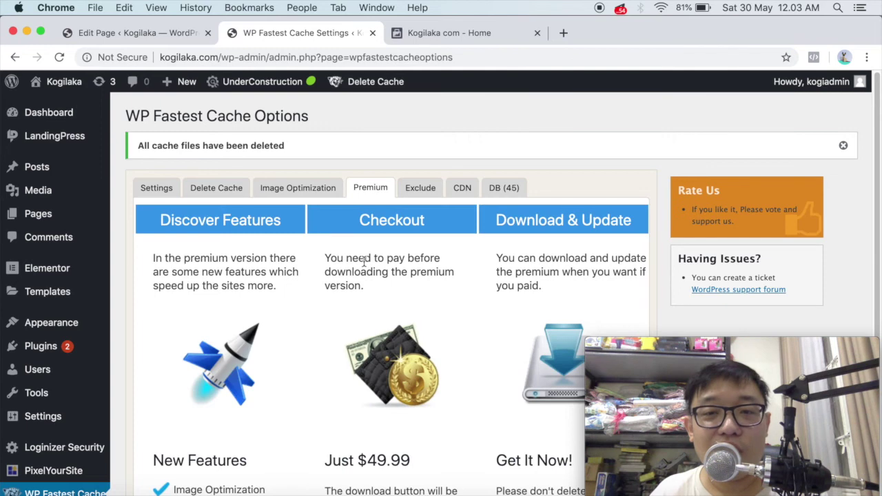
scroll(366, 269, "down", 3)
scroll(365, 269, "down", 2)
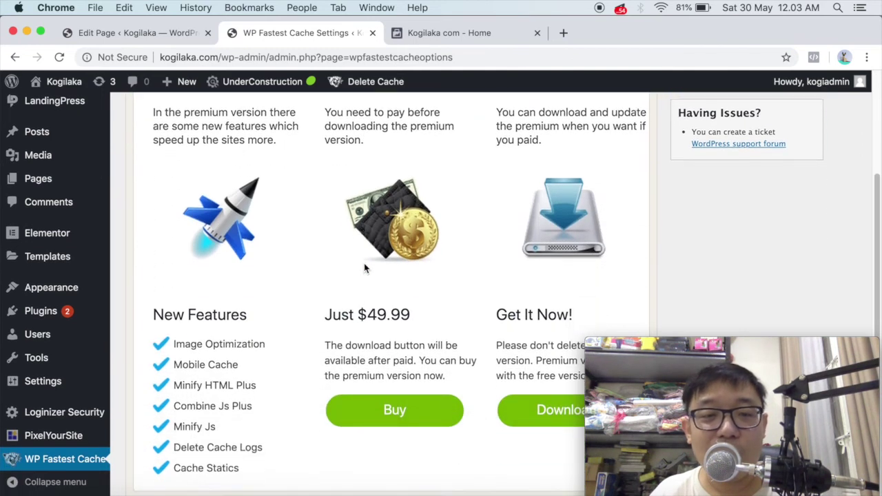
scroll(366, 269, "up", 5)
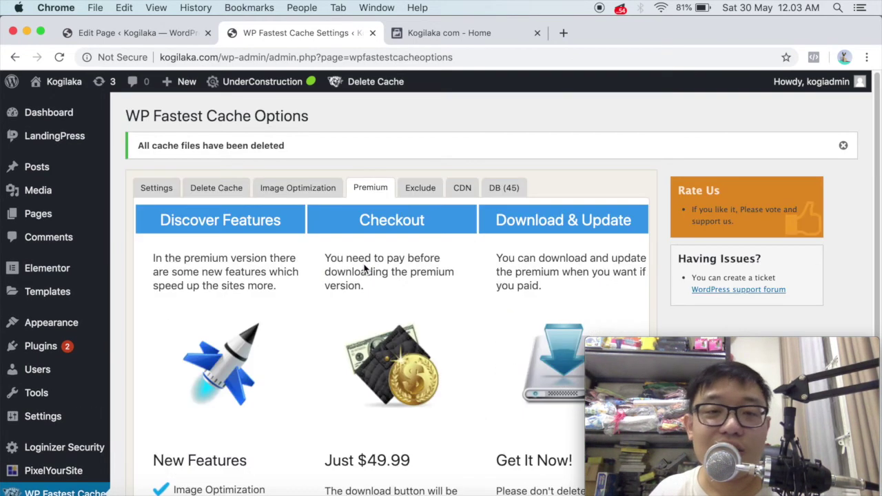
- Review the Exclude rules, CDN providers and Database Cleanup options, and return to the main cache settings
left_click(421, 189)
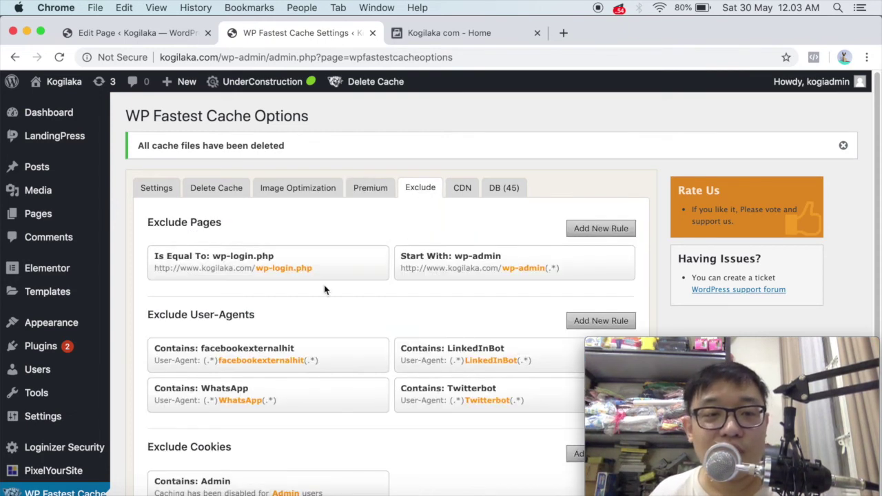
scroll(325, 290, "down", 2)
scroll(324, 291, "up", 2)
left_click(464, 177)
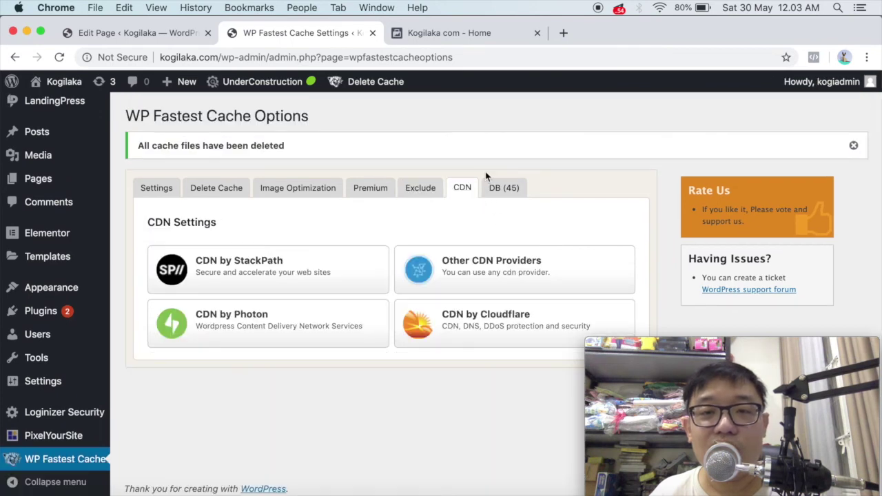
left_click(504, 191)
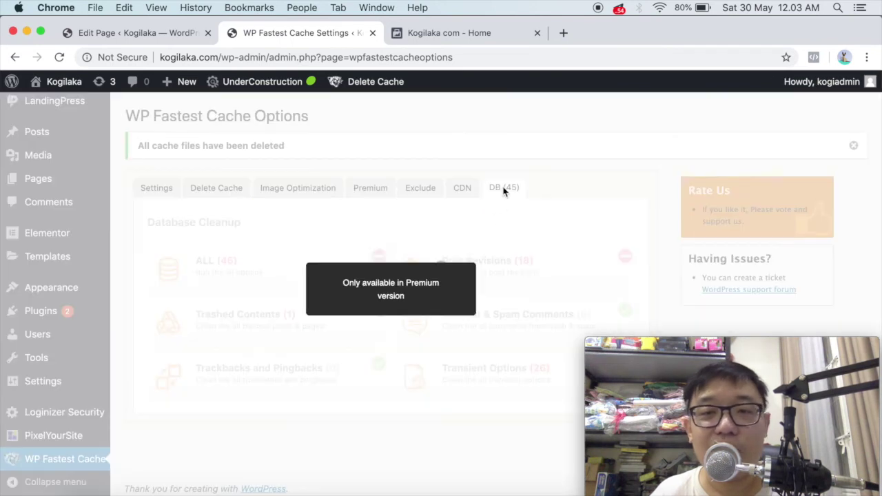
left_click(157, 190)
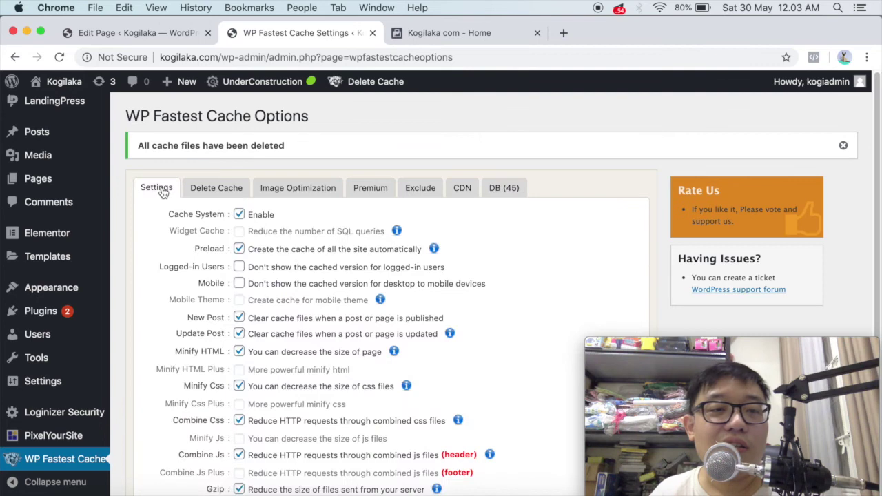